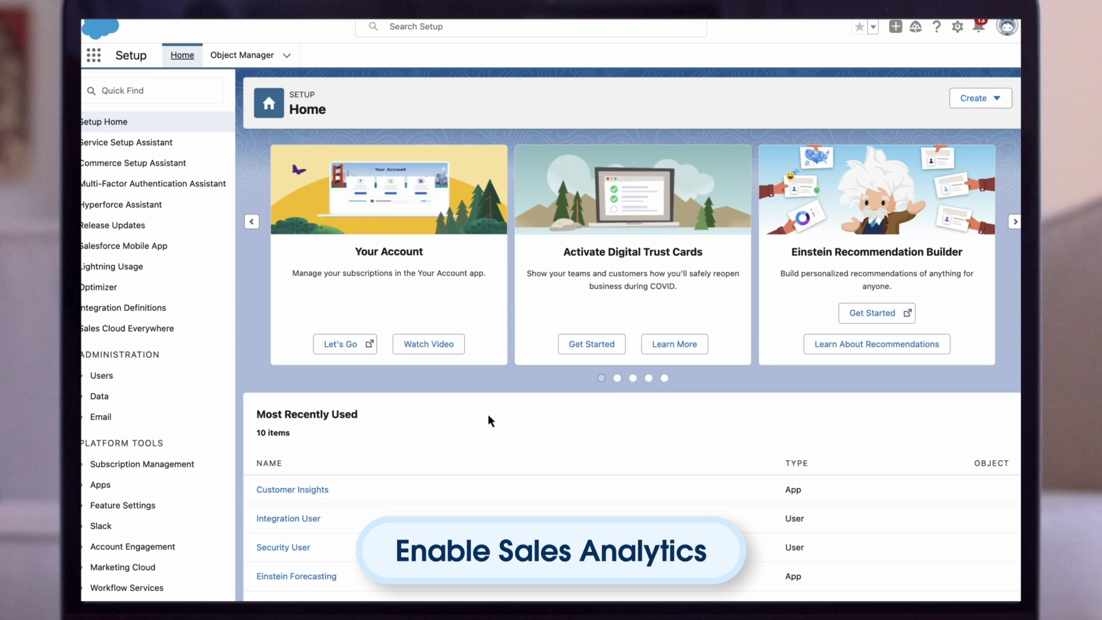
# - Enable CRM Analytics for the org from the Analytics Getting Started page in Setup
pyautogui.click(148, 91)
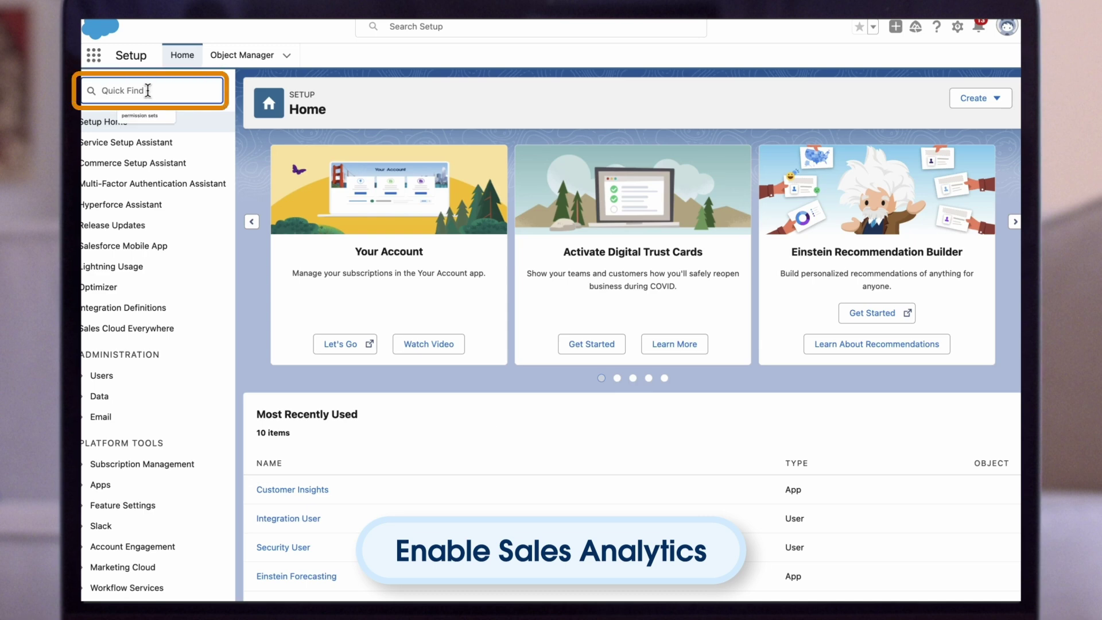
pyautogui.write('analytics')
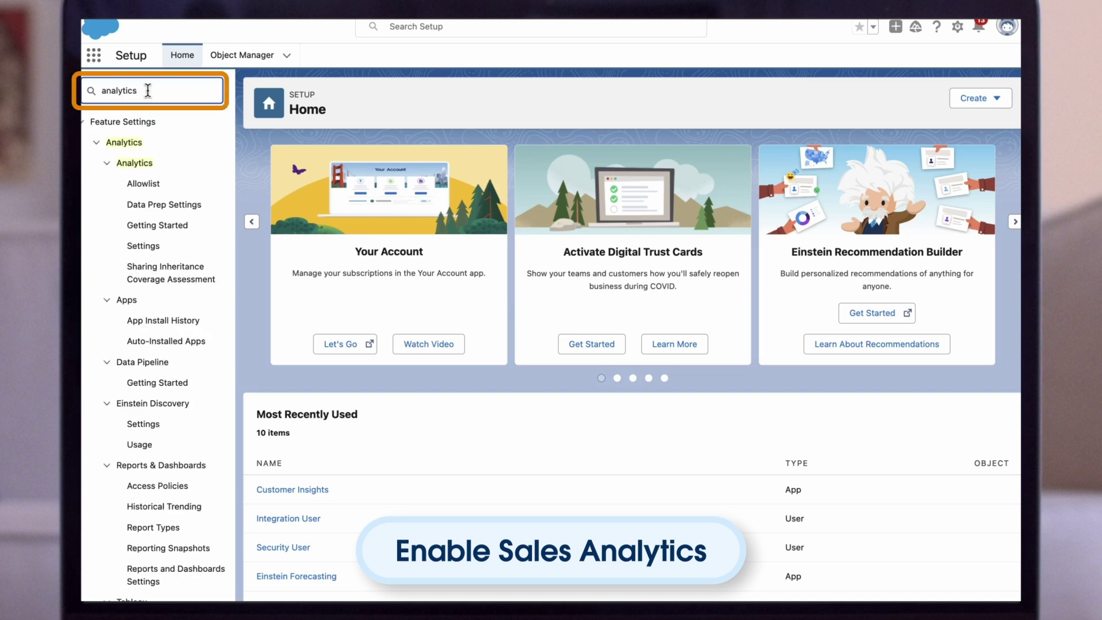
pyautogui.click(172, 224)
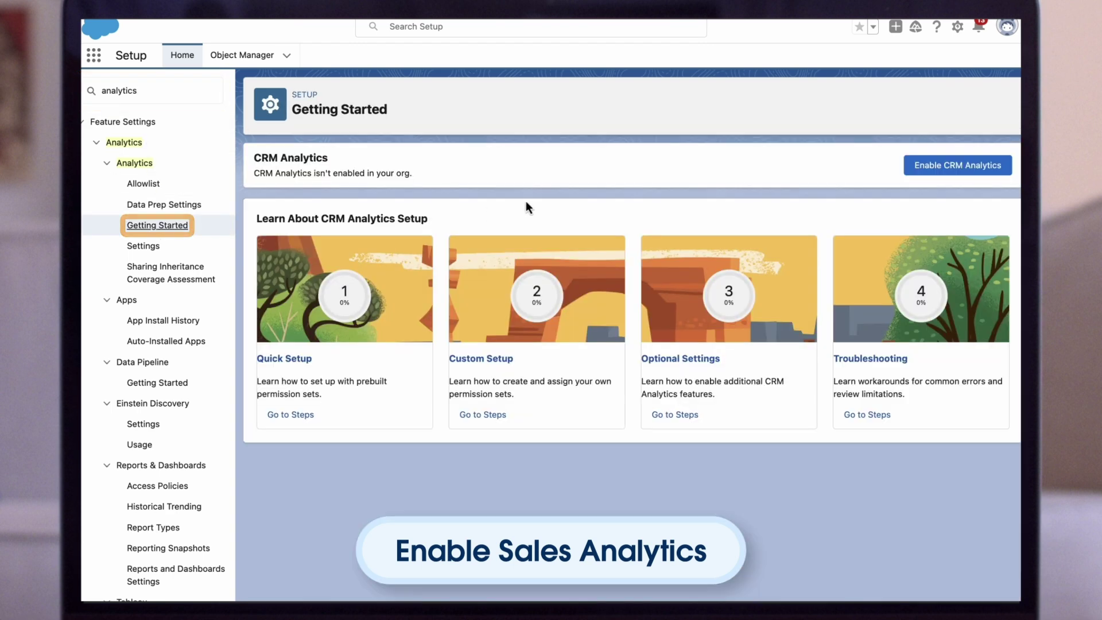
pyautogui.click(951, 168)
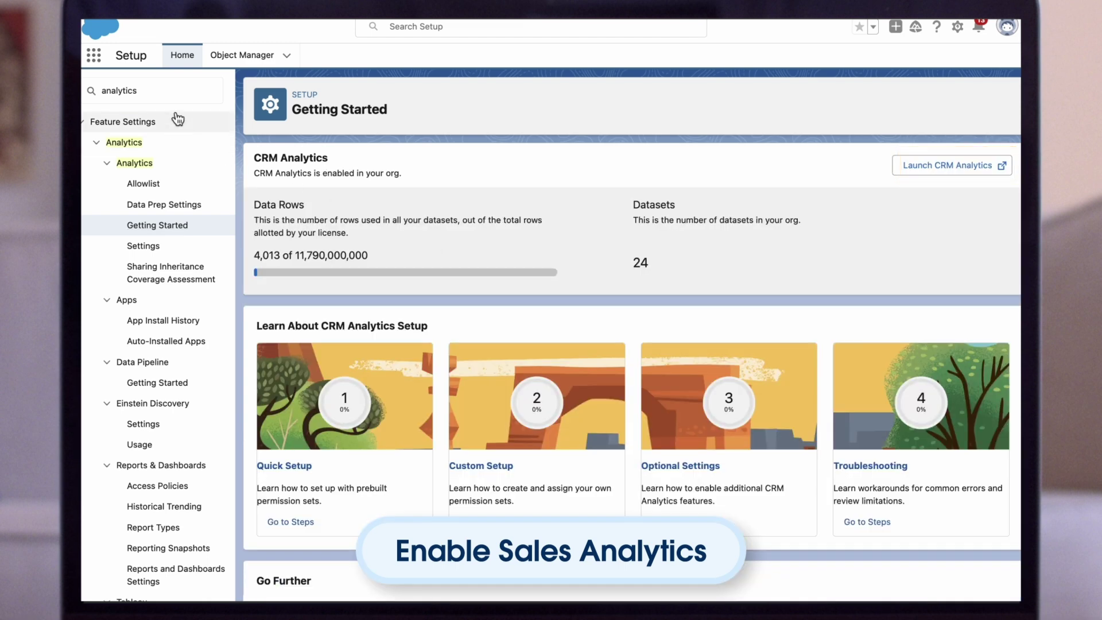
pyautogui.doubleClick(137, 90)
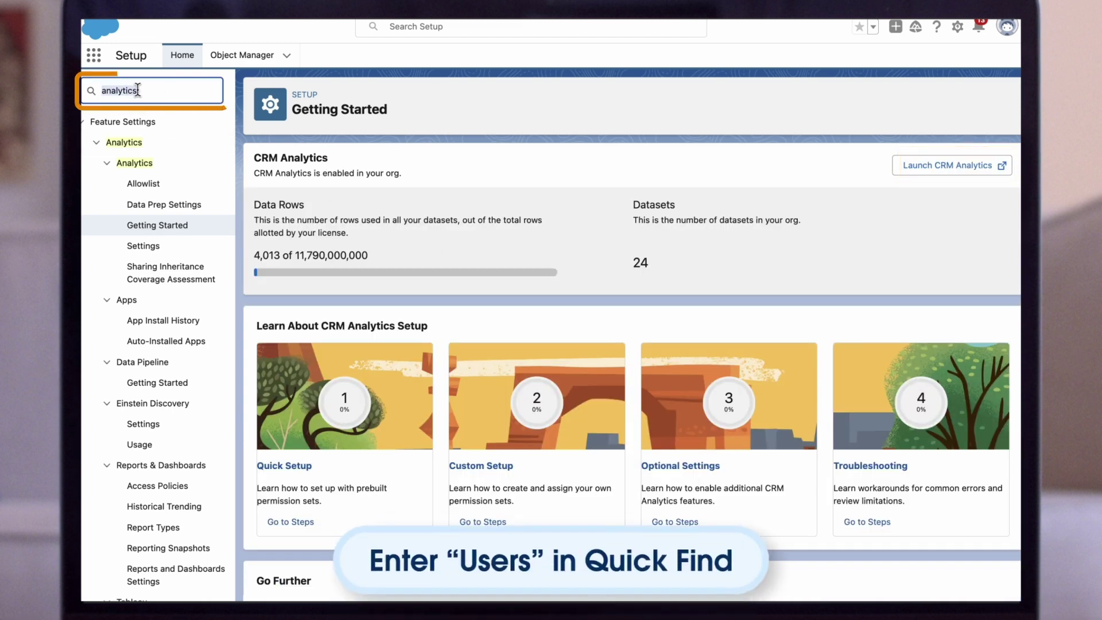
# - Open Permission Sets and filter the list to S to find the Sales Analytics sets
pyautogui.write('permission sets')
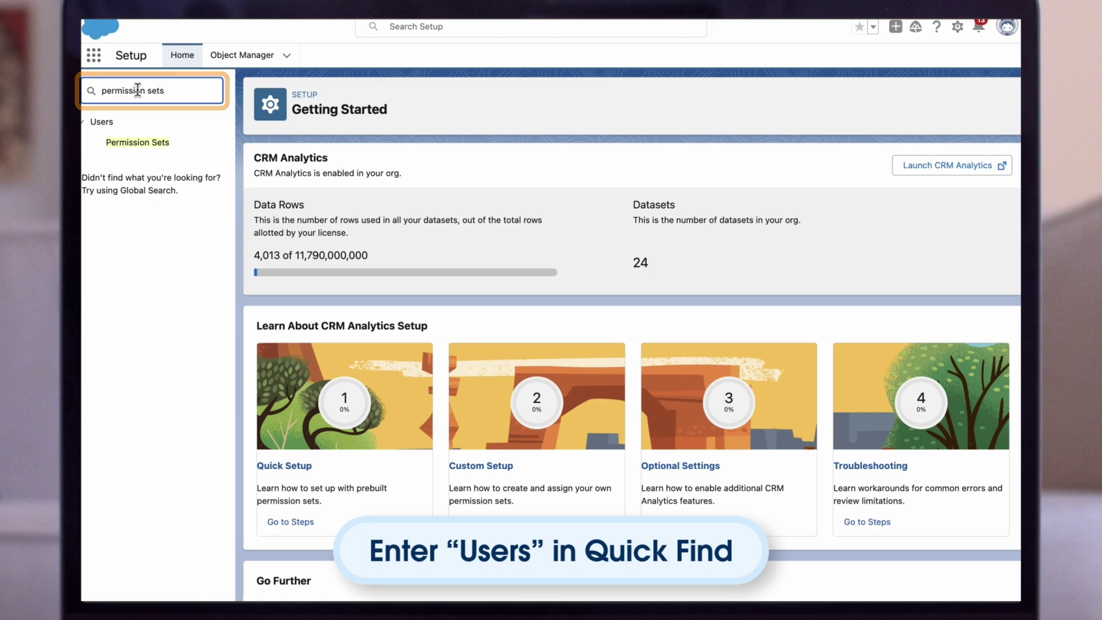
pyautogui.click(147, 148)
pyautogui.click(885, 227)
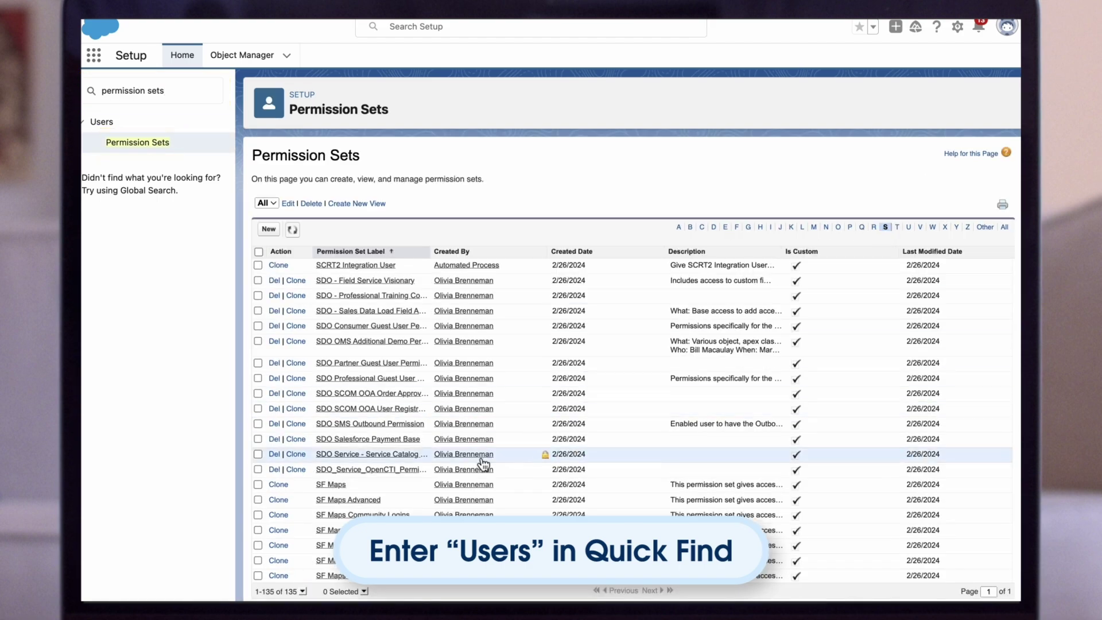
pyautogui.scroll(-5, 455, 474)
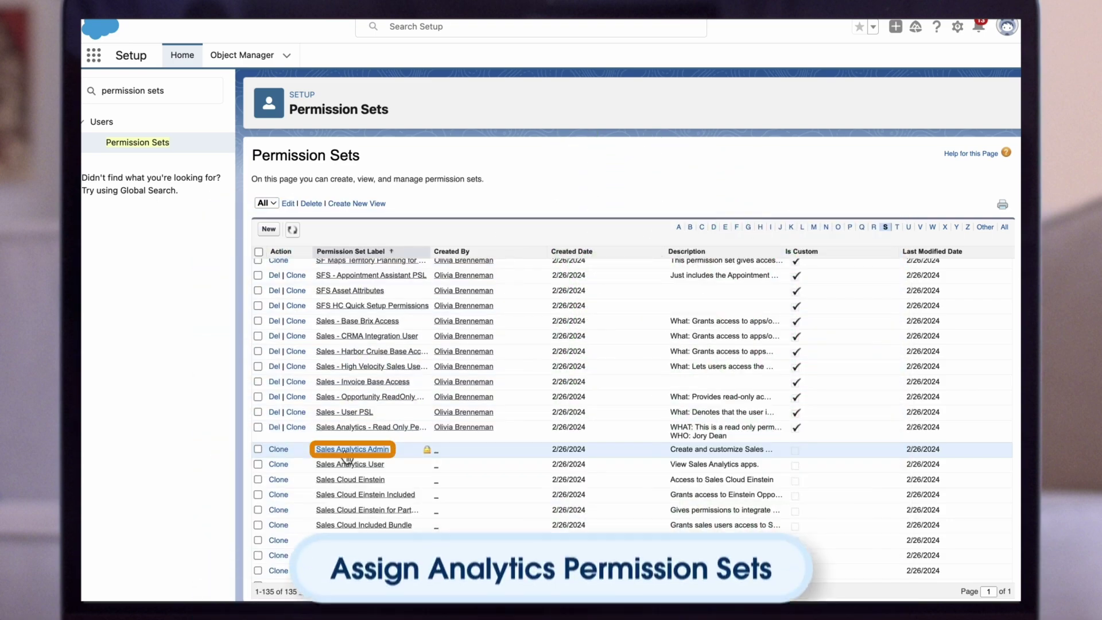
# - Assign Sales Analytics Admin to the system administrator user, then return to the S-filtered Permission Sets list
pyautogui.click(347, 453)
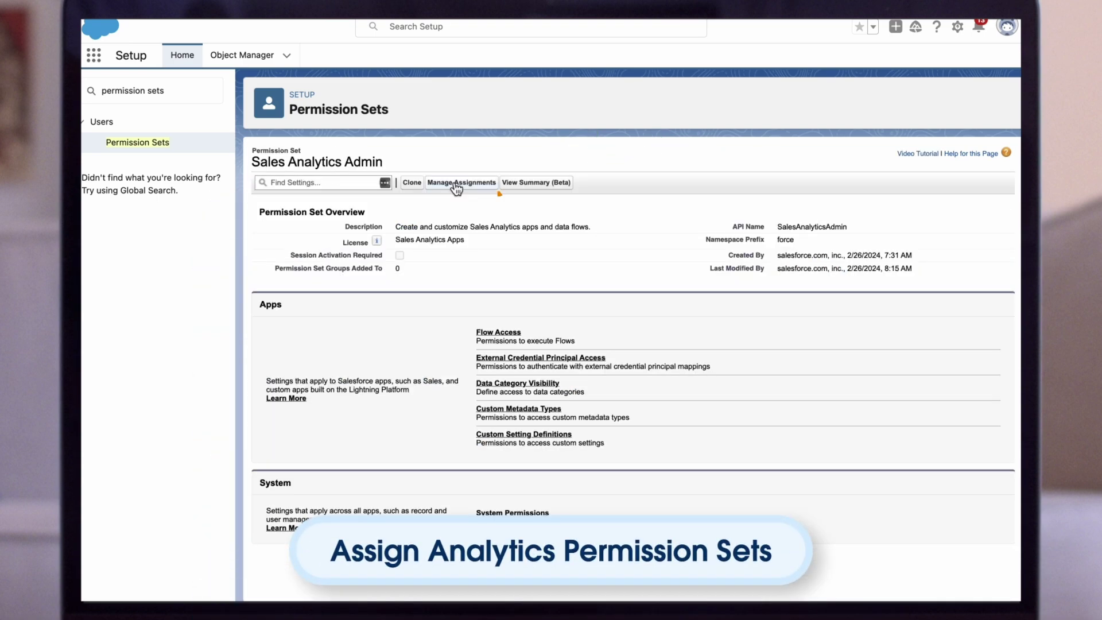
pyautogui.click(457, 184)
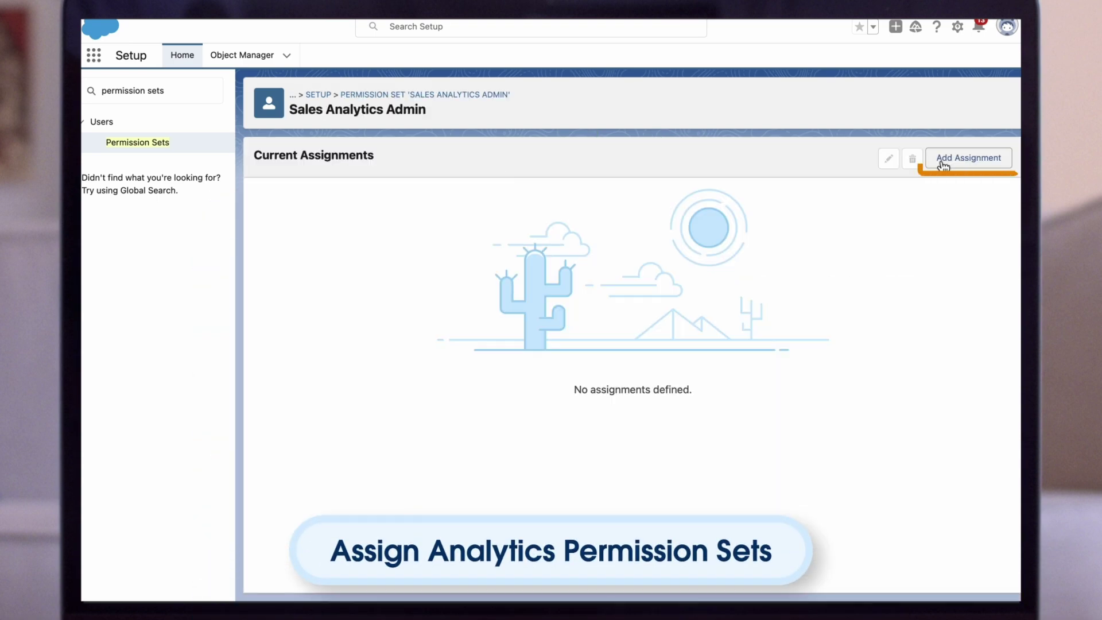
pyautogui.click(942, 161)
pyautogui.click(264, 436)
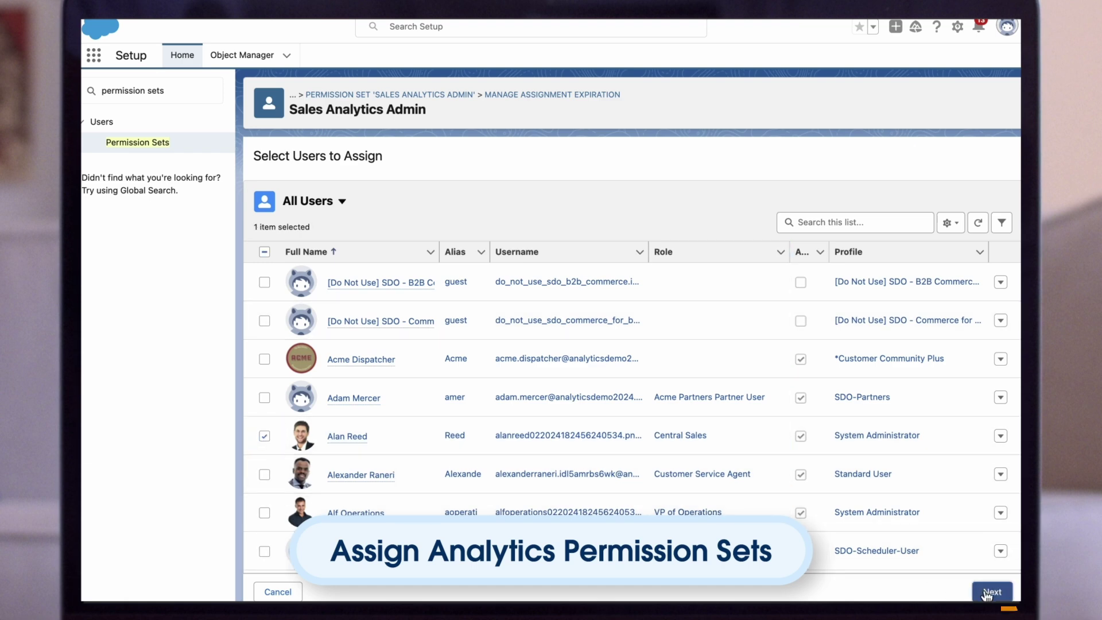
pyautogui.click(986, 594)
pyautogui.click(991, 594)
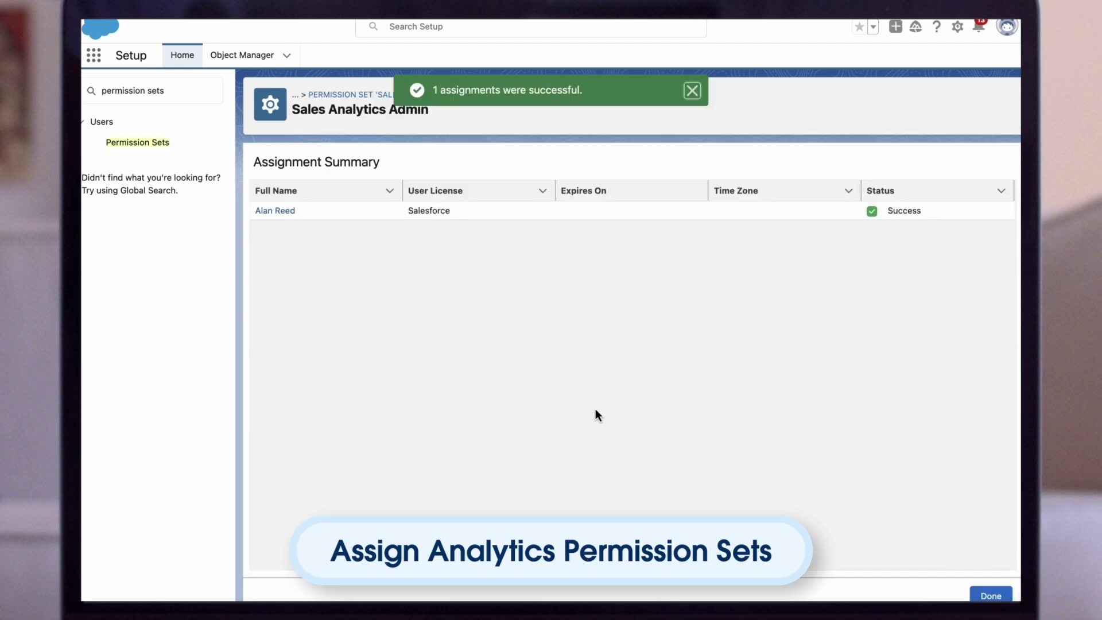
pyautogui.click(152, 143)
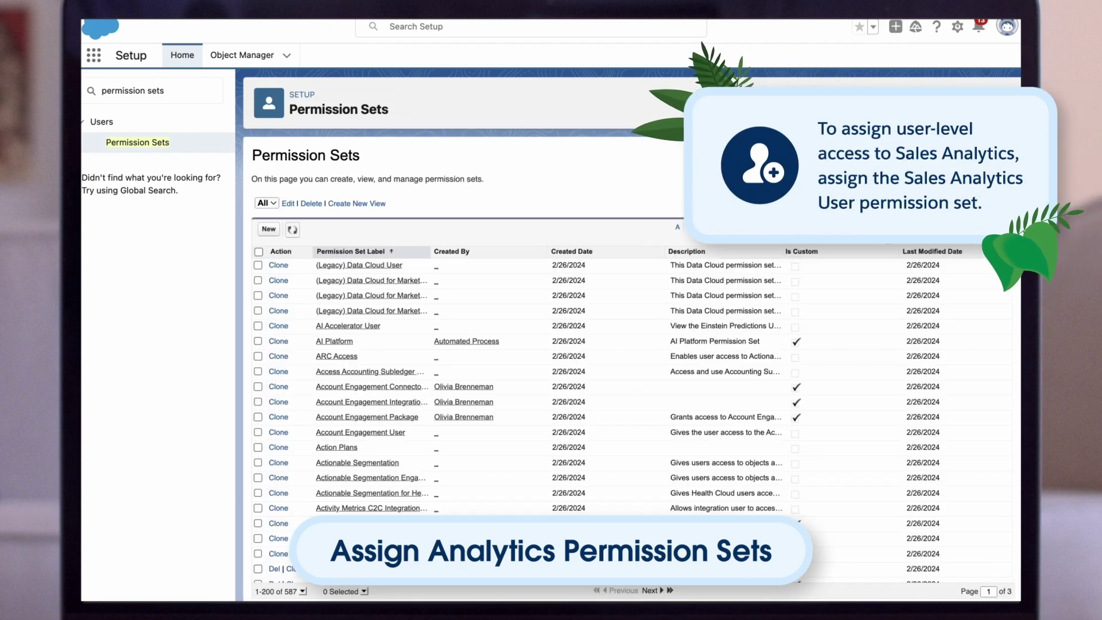
pyautogui.click(886, 227)
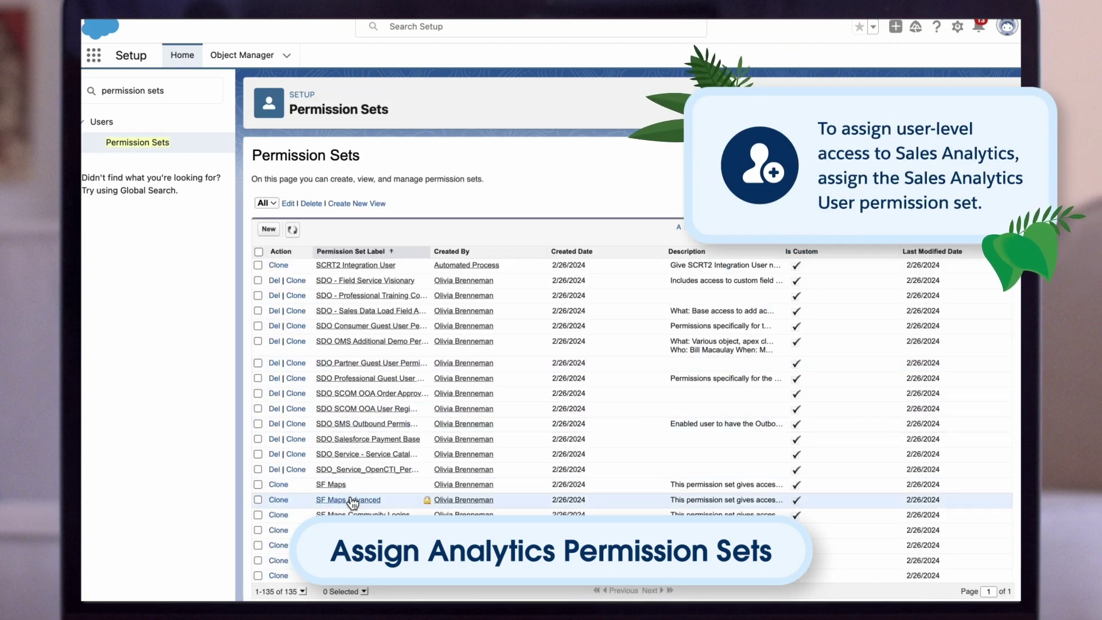
# - Assign the Sales Analytics User permission set to the standard user and close the summary
pyautogui.scroll(-10, 353, 503)
pyautogui.scroll(-2, 352, 504)
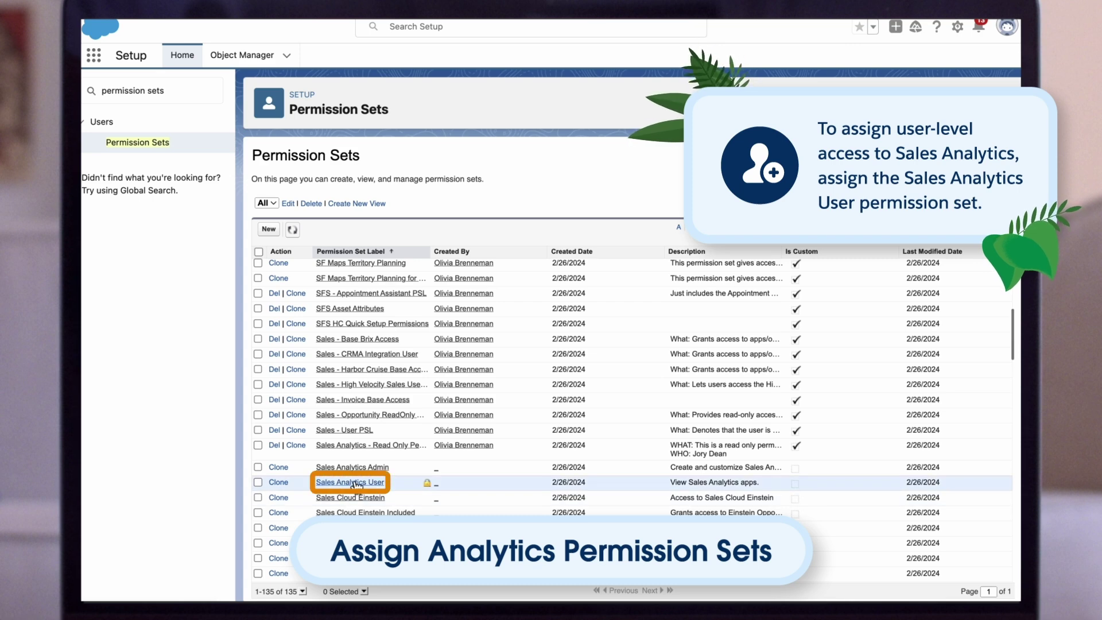
pyautogui.click(356, 485)
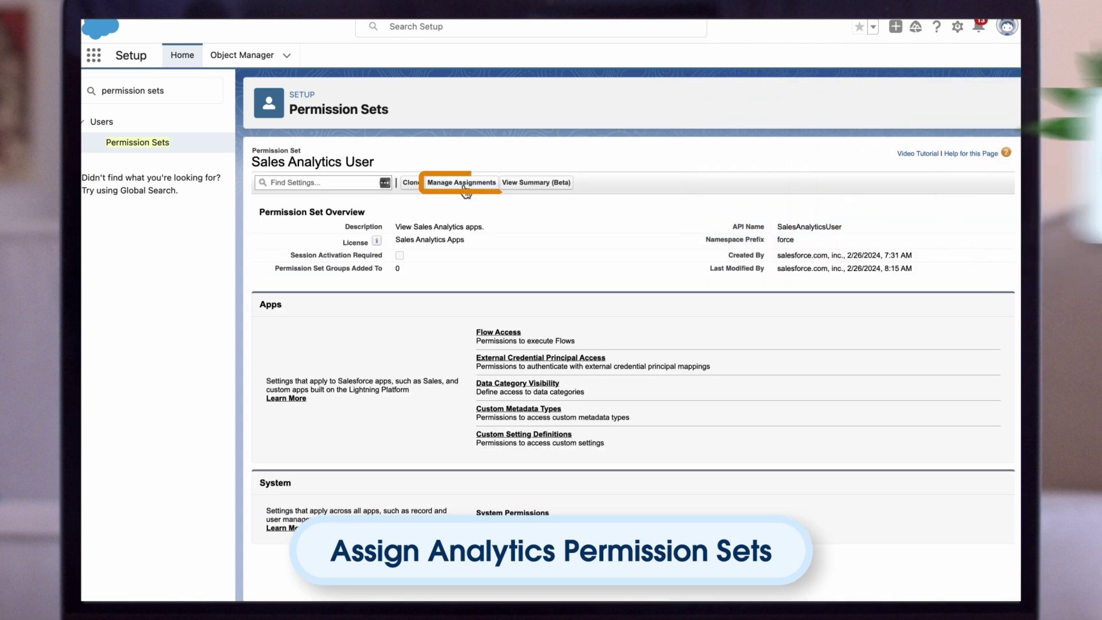
pyautogui.click(464, 190)
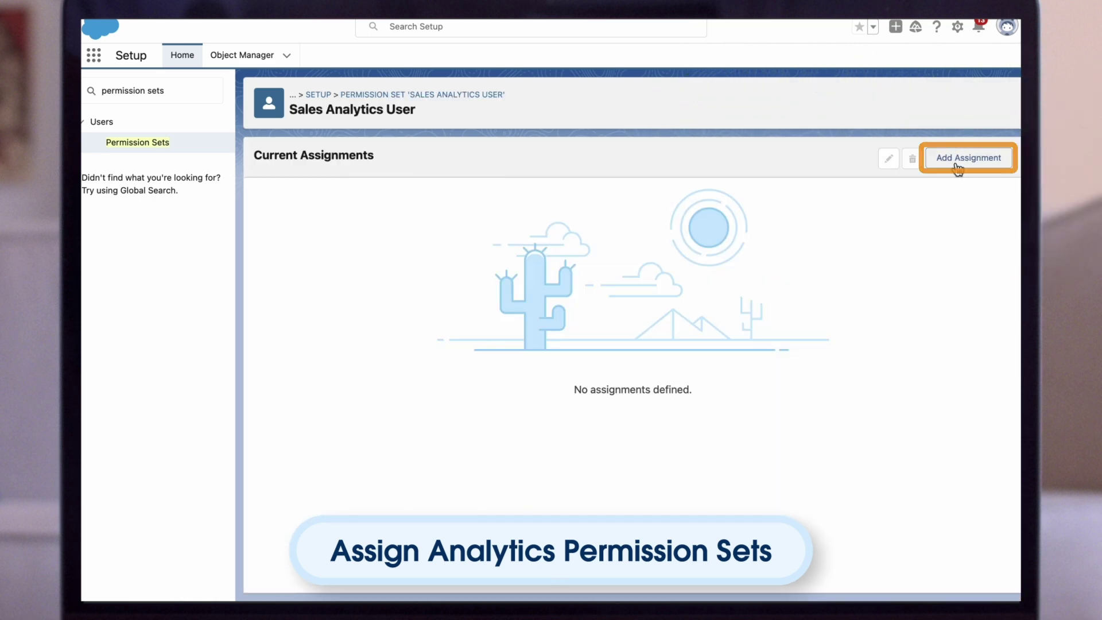
pyautogui.click(957, 168)
pyautogui.click(265, 475)
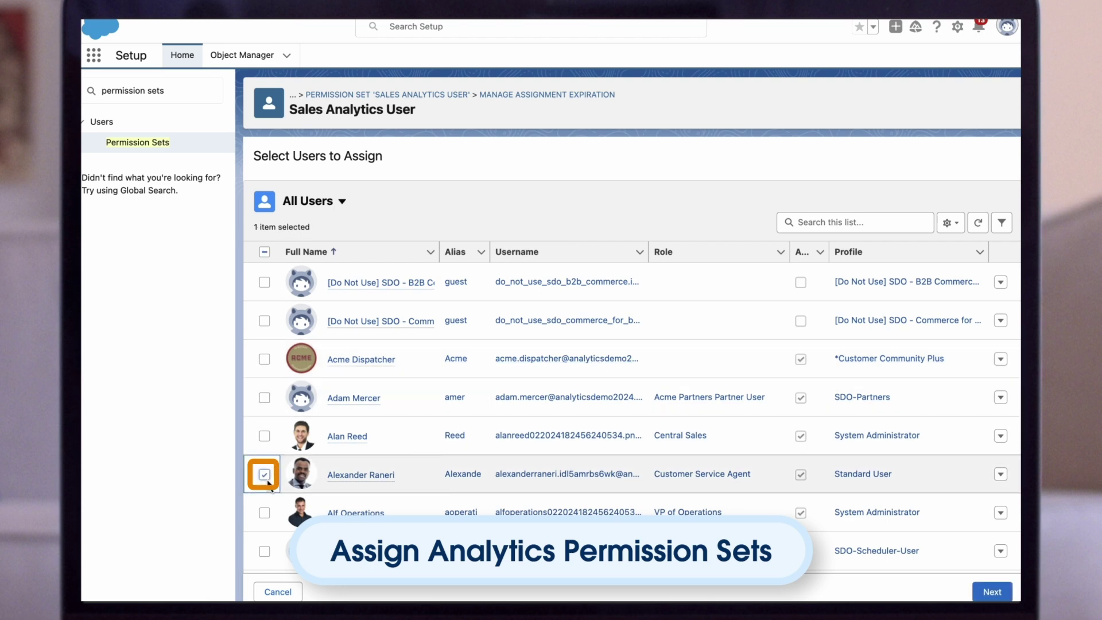
pyautogui.click(982, 593)
pyautogui.click(981, 594)
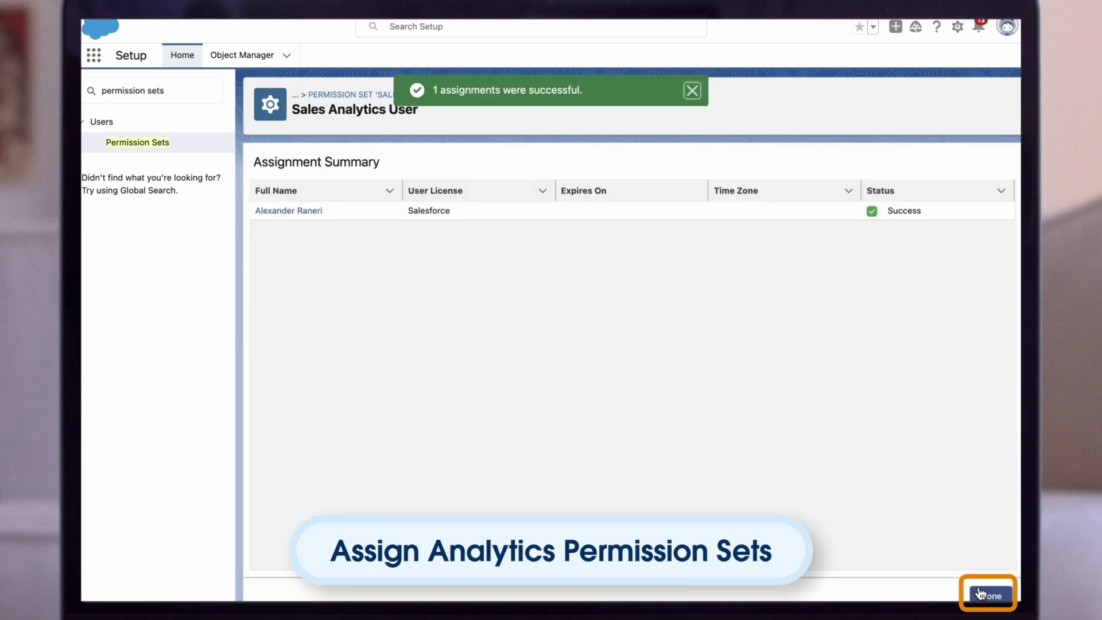
pyautogui.click(983, 594)
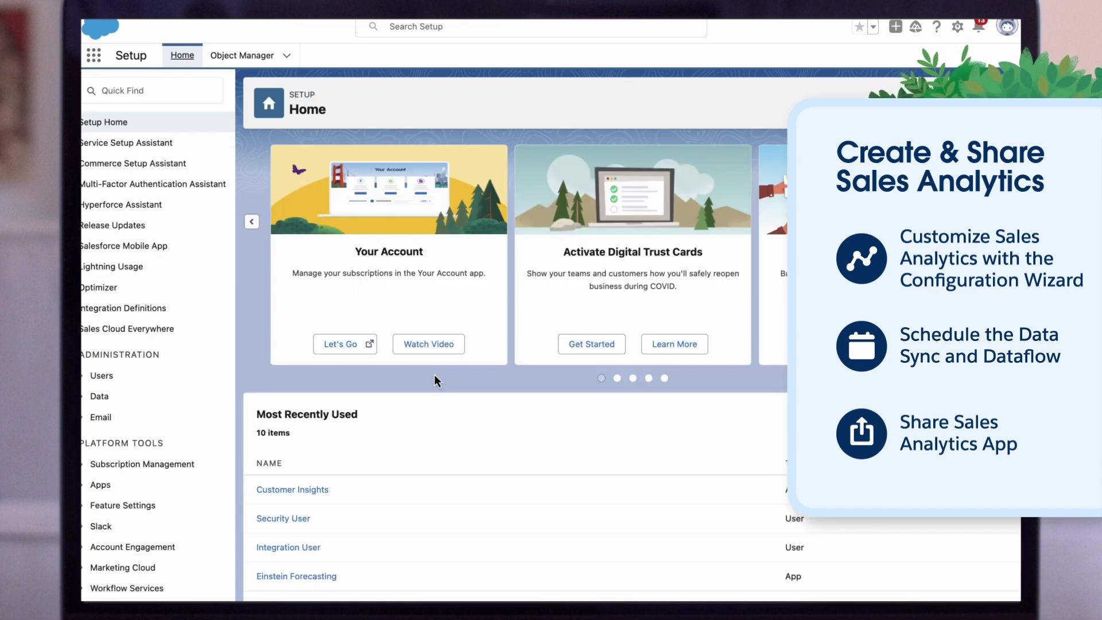
# - Launch Analytics Studio from the App Launcher by searching 'analytics'
pyautogui.click(94, 55)
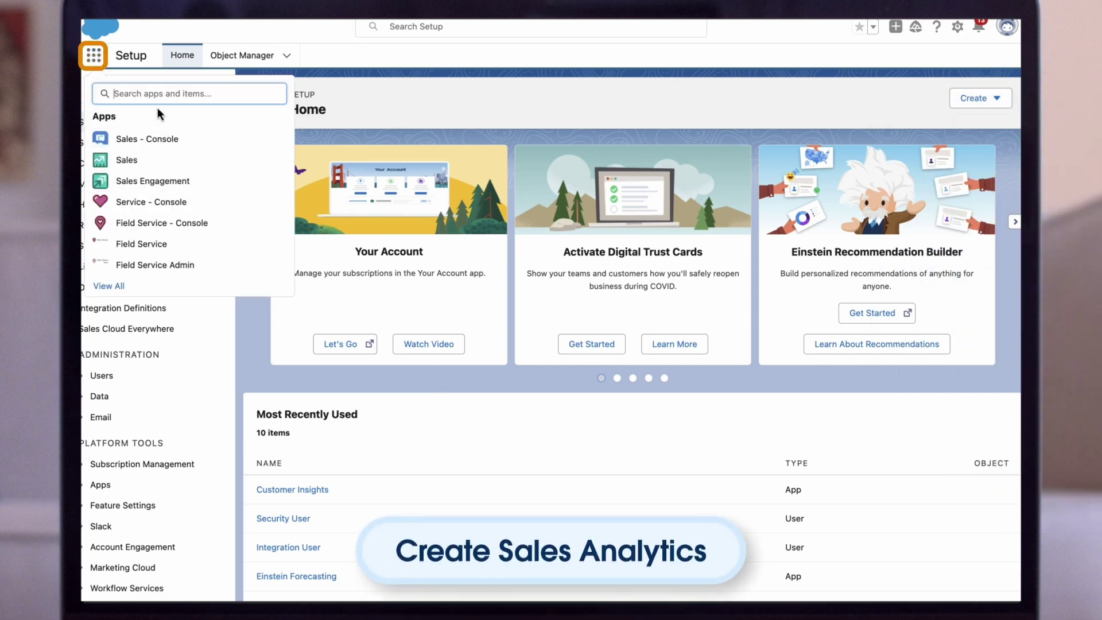
pyautogui.write('analytics')
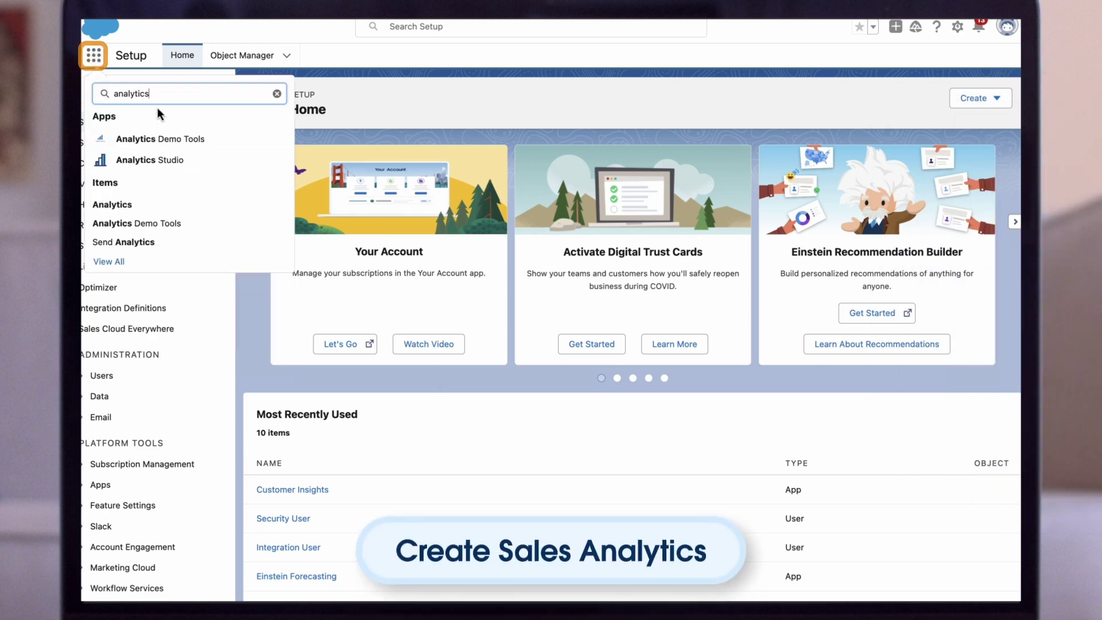
pyautogui.click(144, 161)
# - Start a new app from the Sales Analytics for Sales Cloud Einstein template
pyautogui.click(984, 96)
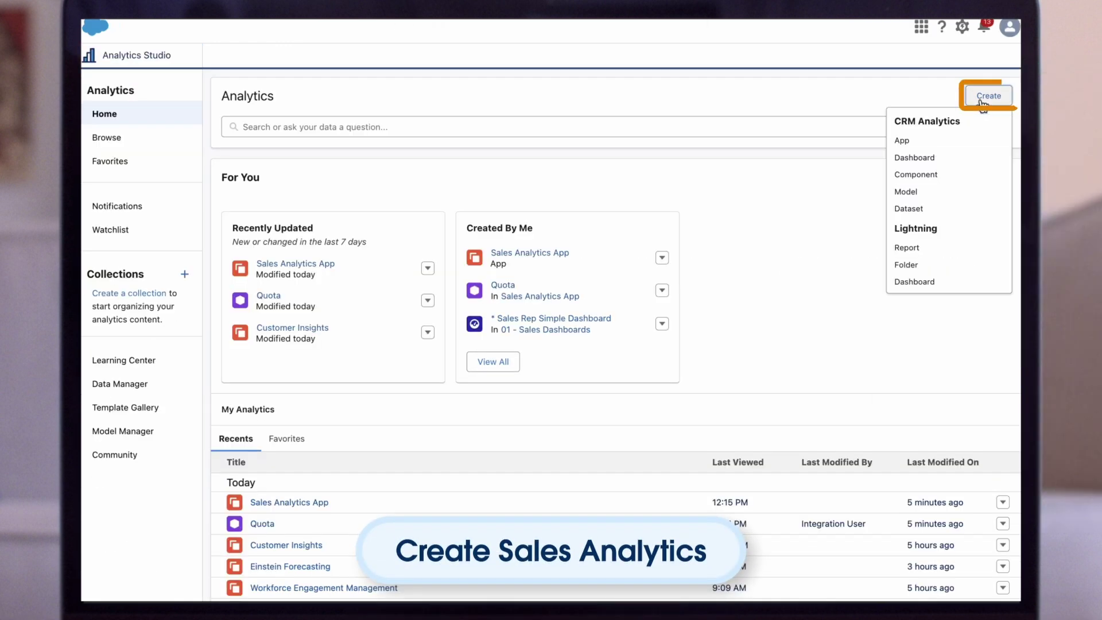
pyautogui.click(918, 141)
pyautogui.click(593, 335)
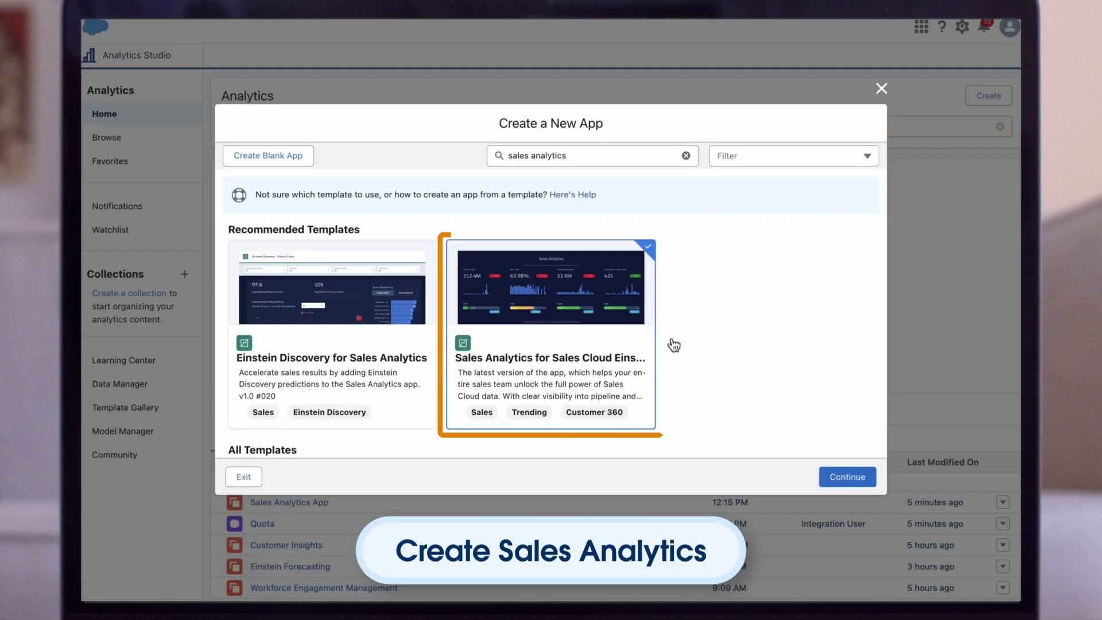
pyautogui.click(840, 476)
pyautogui.click(847, 477)
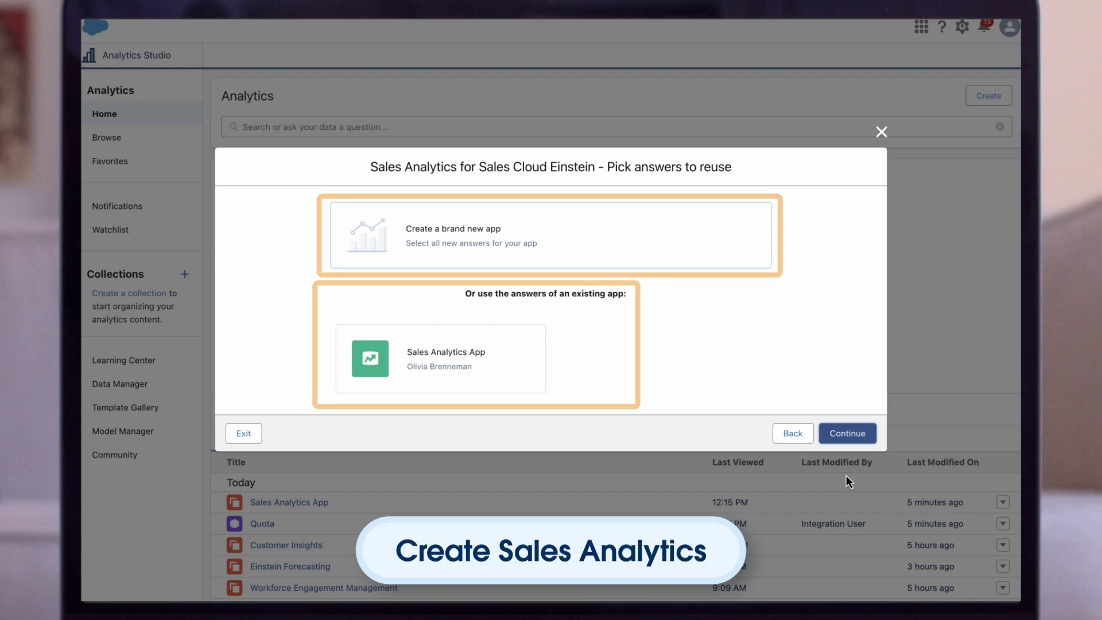
# - Accept the answers, readiness checks and Basic setup to reach naming of 'Sales Analytics App'
pyautogui.click(843, 435)
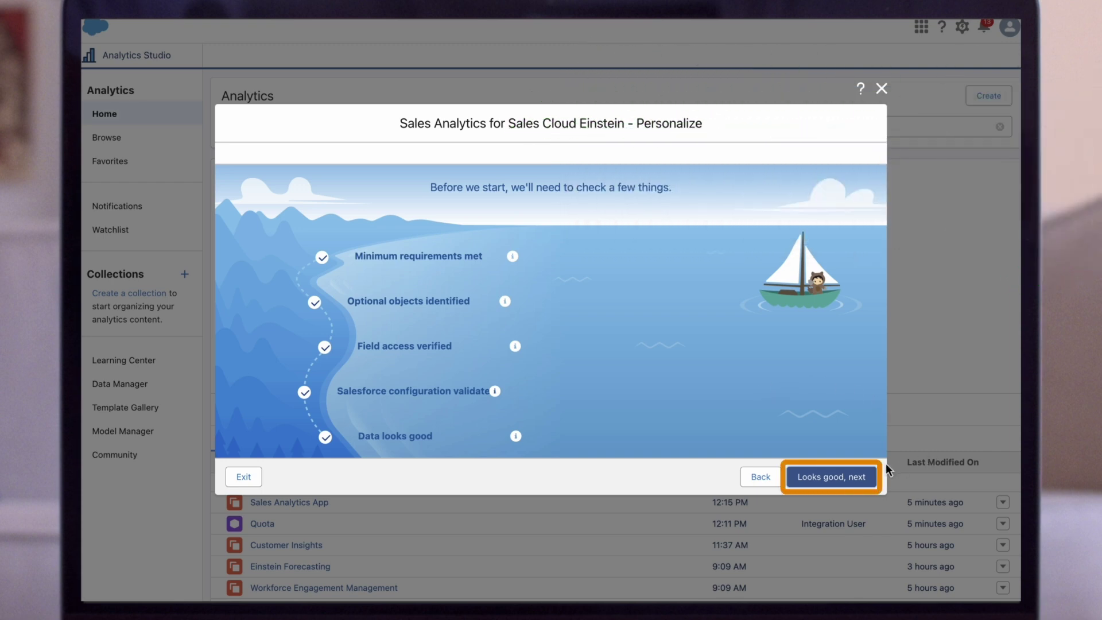
pyautogui.click(844, 482)
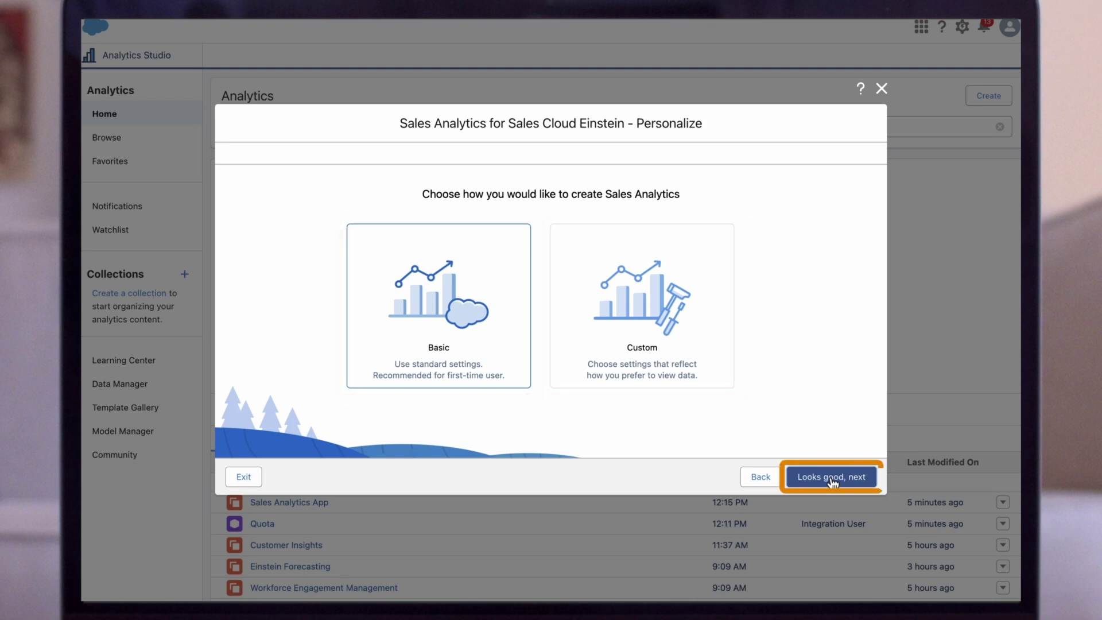
pyautogui.click(832, 477)
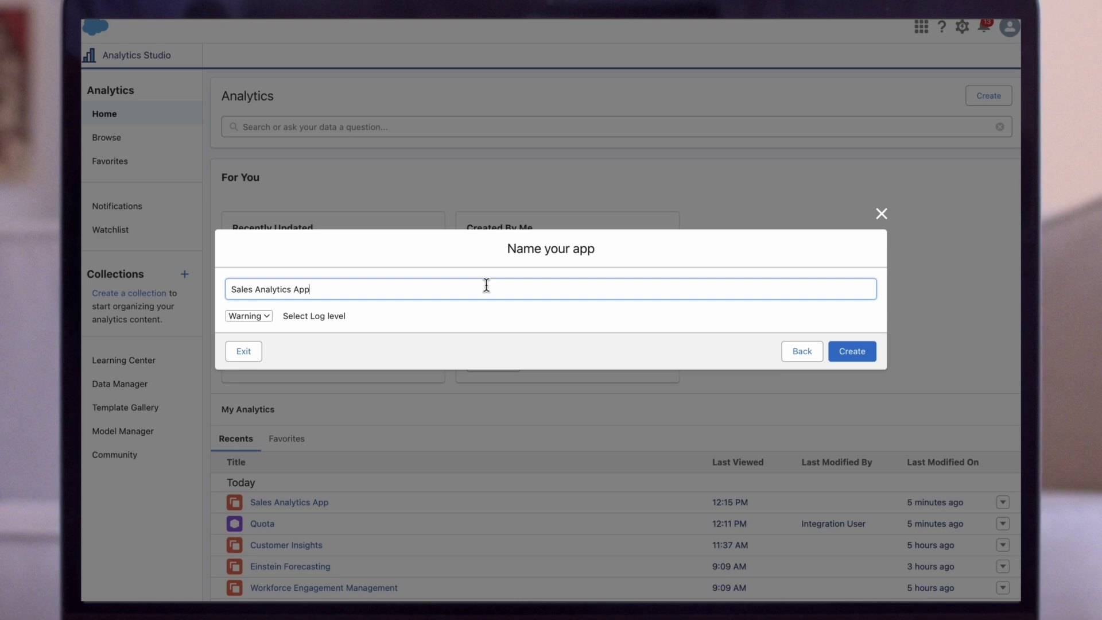